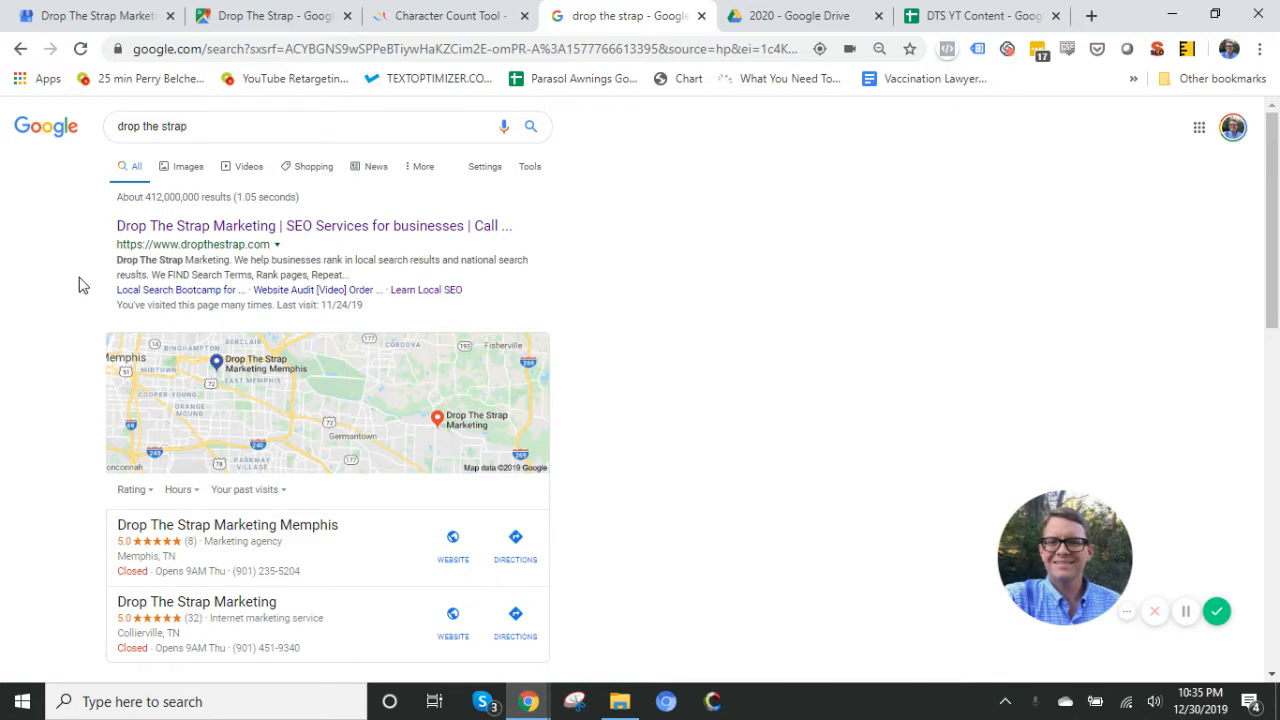
- Examine the Google search results for "drop the strap", including the map and the two local business listings
{"action": "scroll", "coordinate": [82, 285], "scroll_direction": "down", "scroll_amount": 2}
{"action": "scroll", "coordinate": [82, 285], "scroll_direction": "up", "scroll_amount": 2}
{"action": "scroll", "coordinate": [69, 420], "scroll_direction": "down", "scroll_amount": 2}
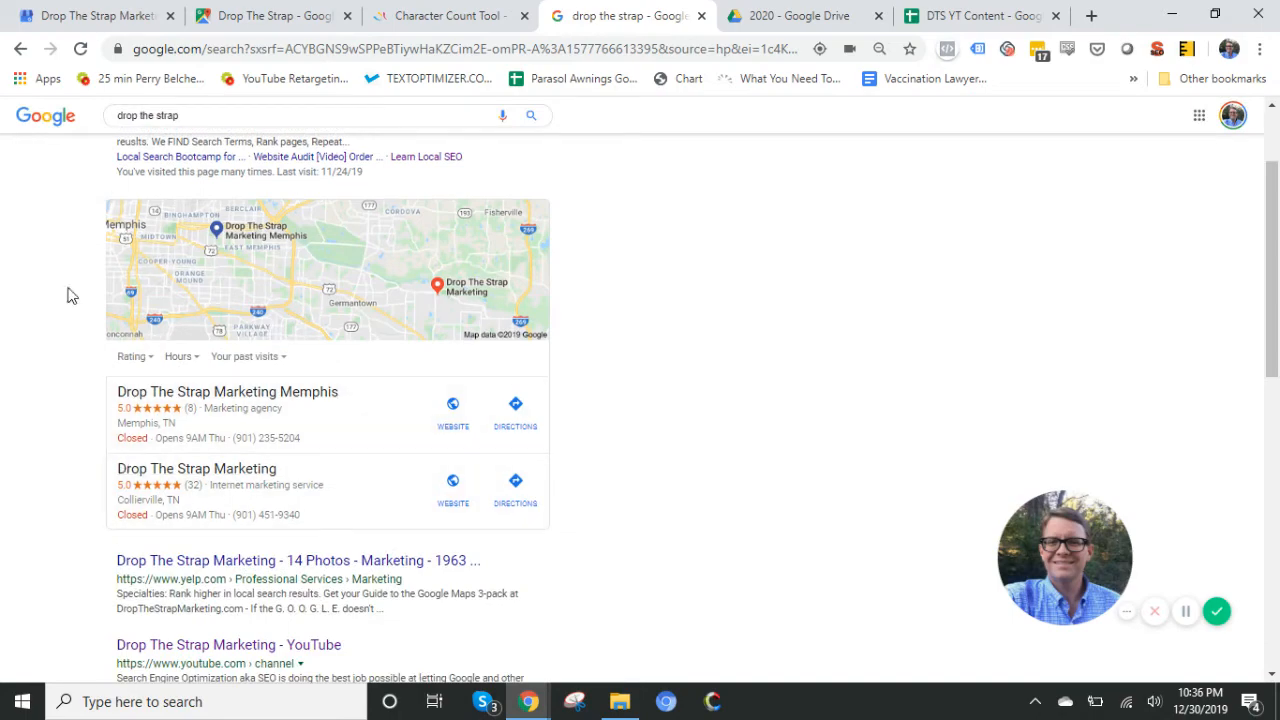
{"action": "scroll", "coordinate": [32, 500], "scroll_direction": "down", "scroll_amount": 6}
{"action": "scroll", "coordinate": [32, 497], "scroll_direction": "down", "scroll_amount": 2}
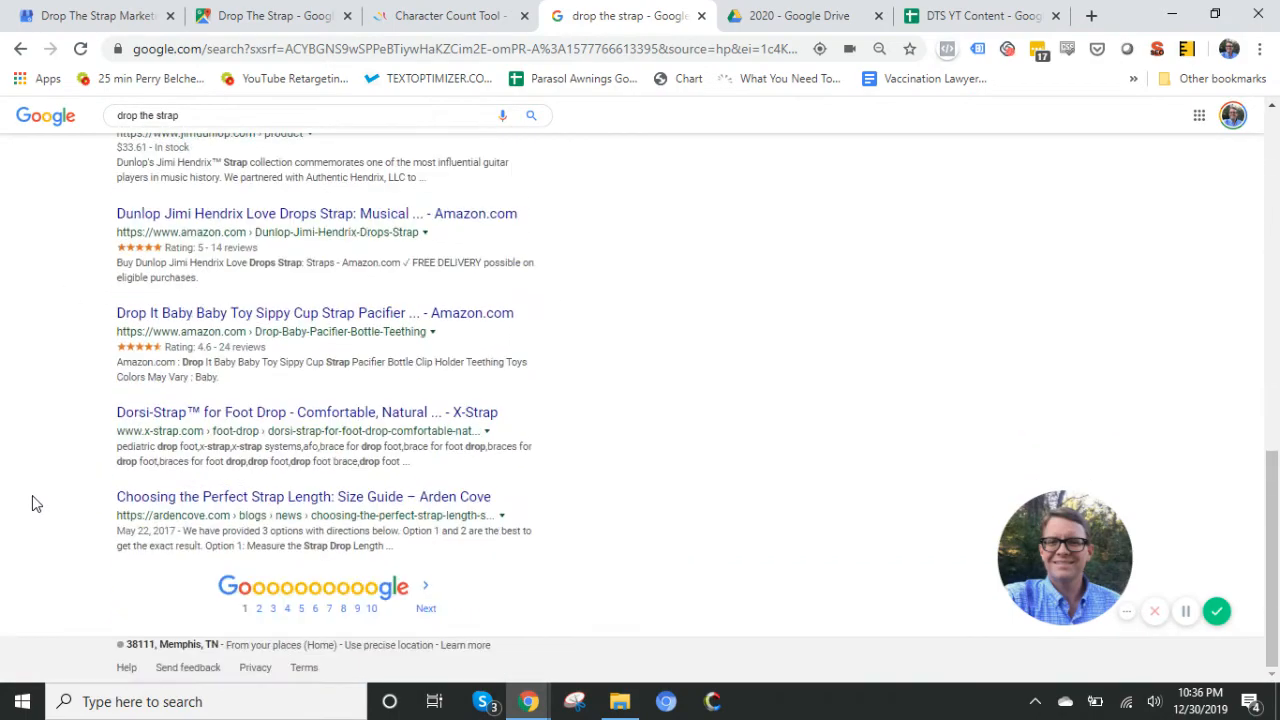
{"action": "scroll", "coordinate": [32, 497], "scroll_direction": "up", "scroll_amount": 12}
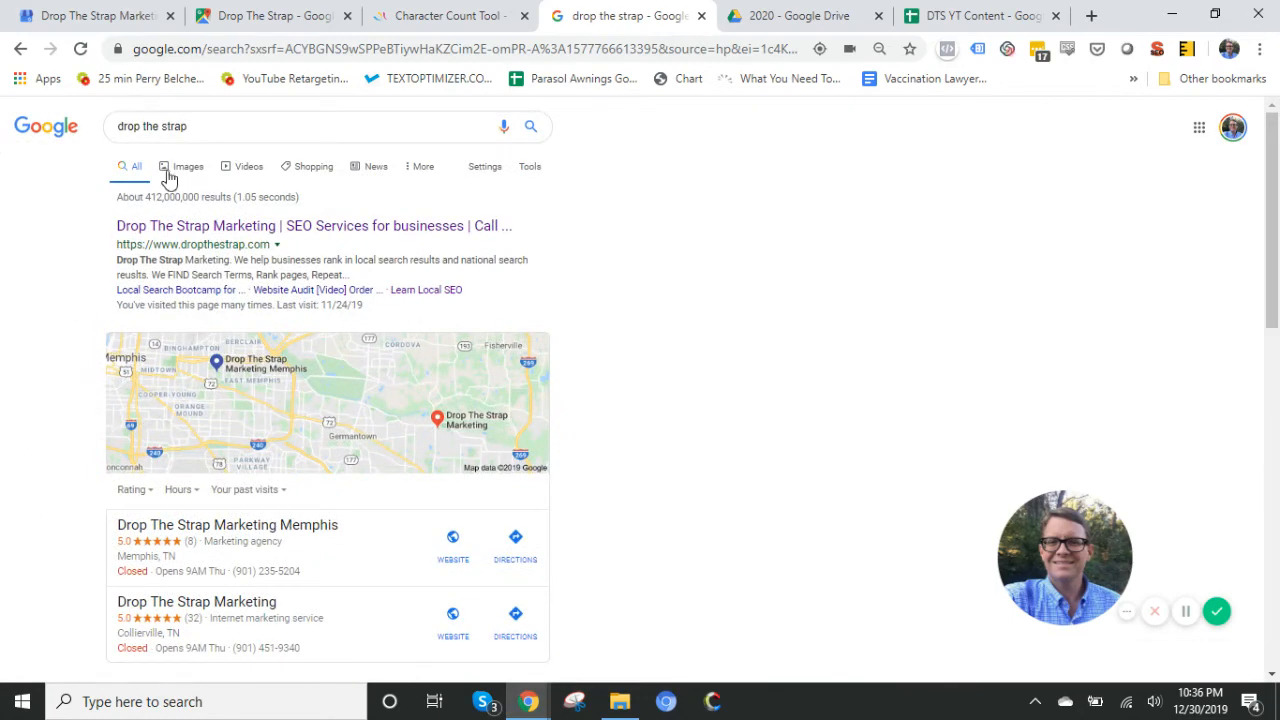
{"action": "scroll", "coordinate": [48, 283], "scroll_direction": "down", "scroll_amount": 1}
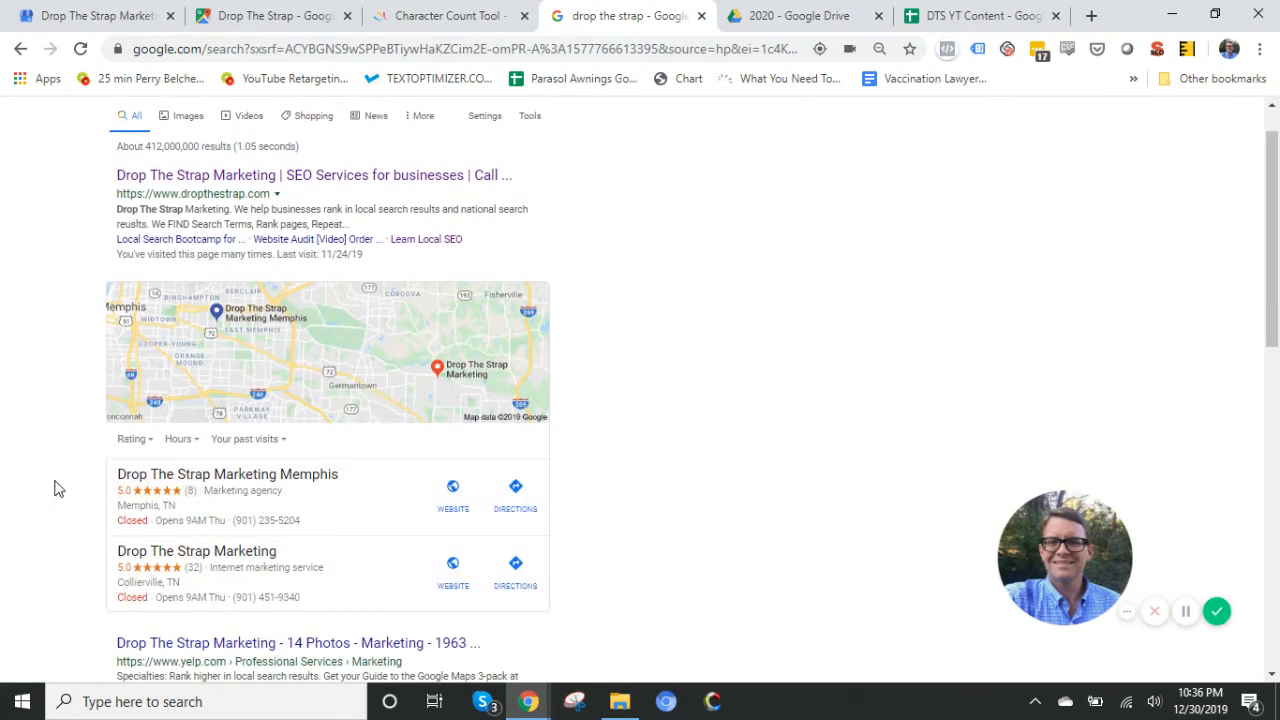
{"action": "scroll", "coordinate": [58, 488], "scroll_direction": "down", "scroll_amount": 1}
{"action": "scroll", "coordinate": [58, 488], "scroll_direction": "down", "scroll_amount": 1}
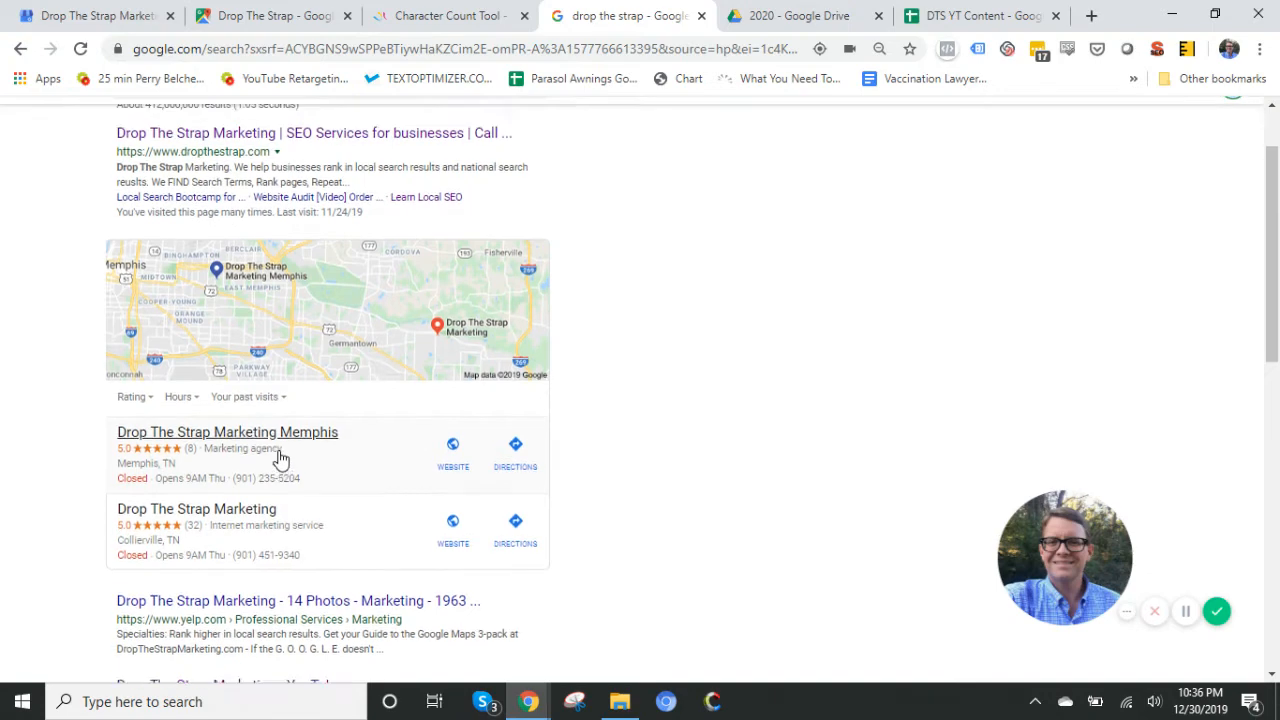
- Open the Drop The Strap Marketing Memphis listing from the search results, and switch to the Google Maps results for Drop The Strap
{"action": "triple_click", "coordinate": [224, 455]}
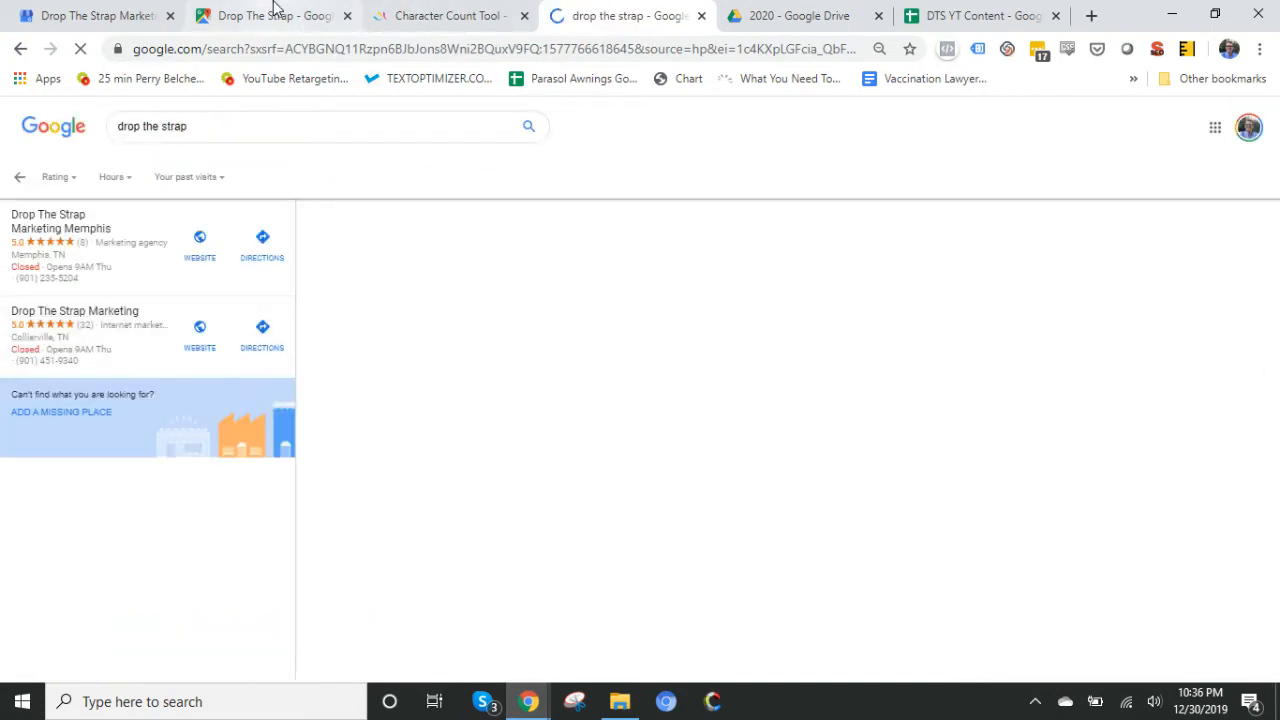
{"action": "left_click", "coordinate": [275, 12]}
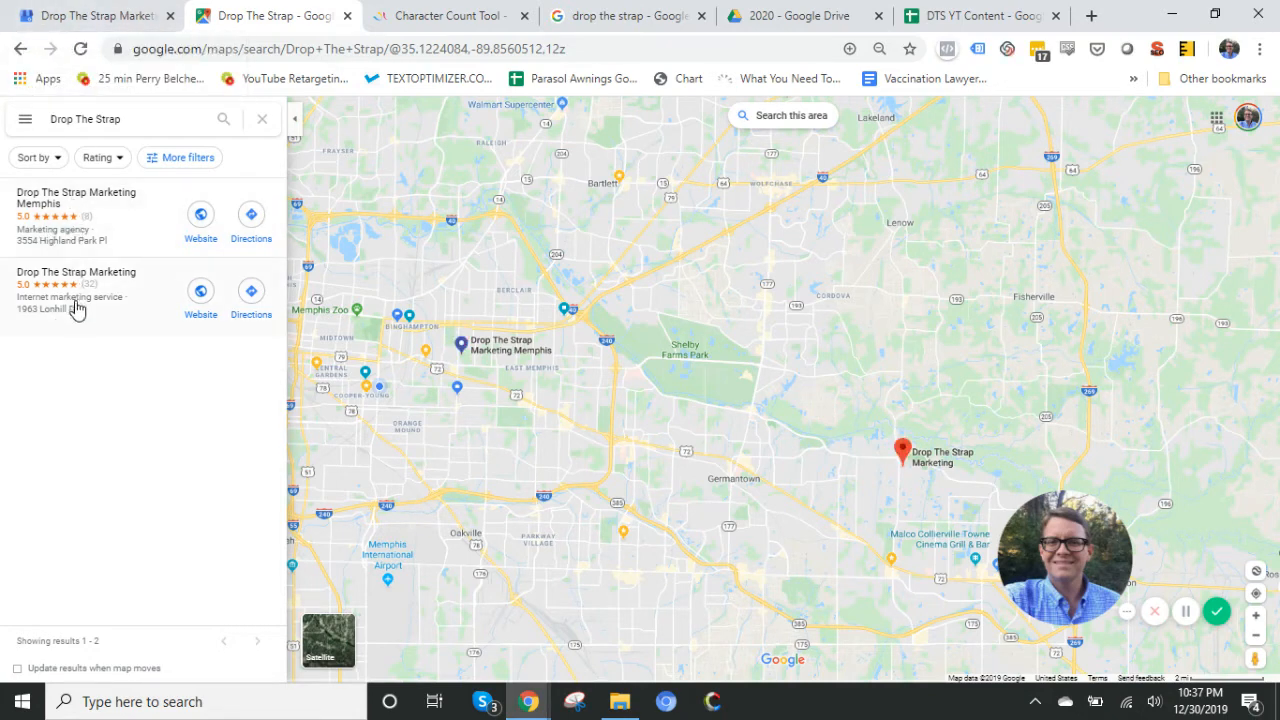
- Switch to Google My Business and filter the Memphis location's reviews to those that haven't been replied to
{"action": "left_click", "coordinate": [84, 7]}
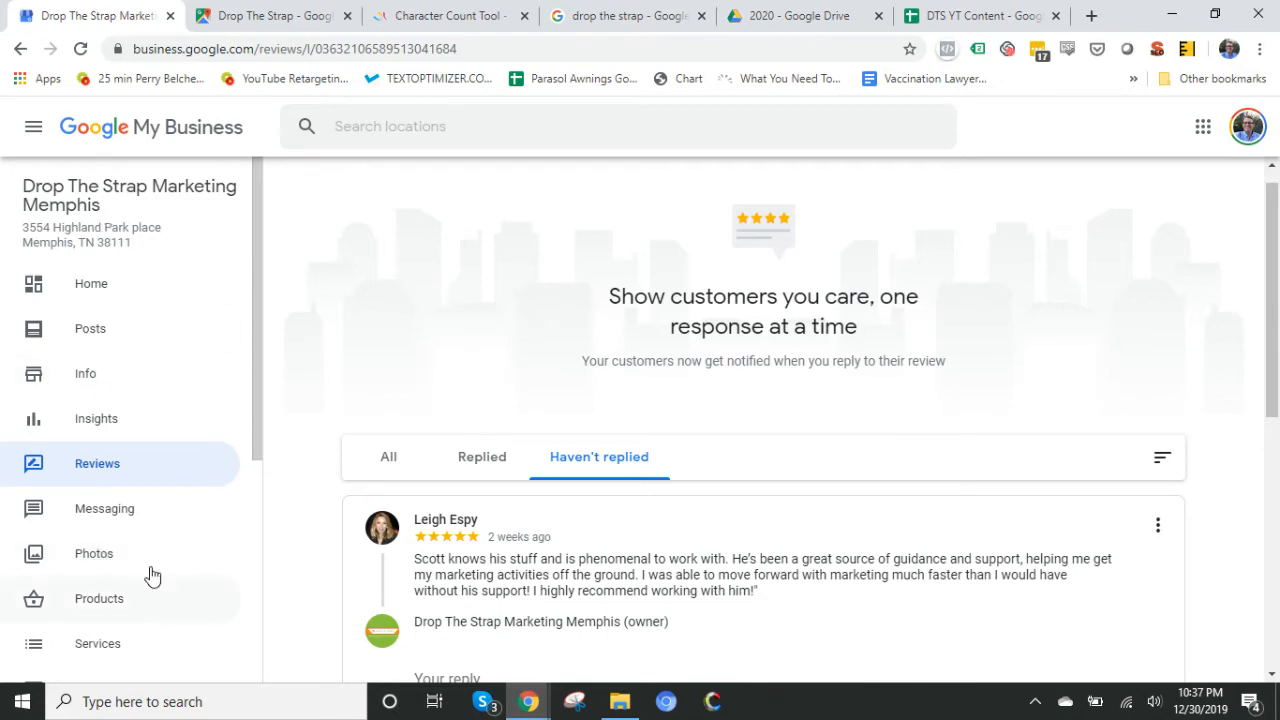
{"action": "left_click", "coordinate": [99, 477]}
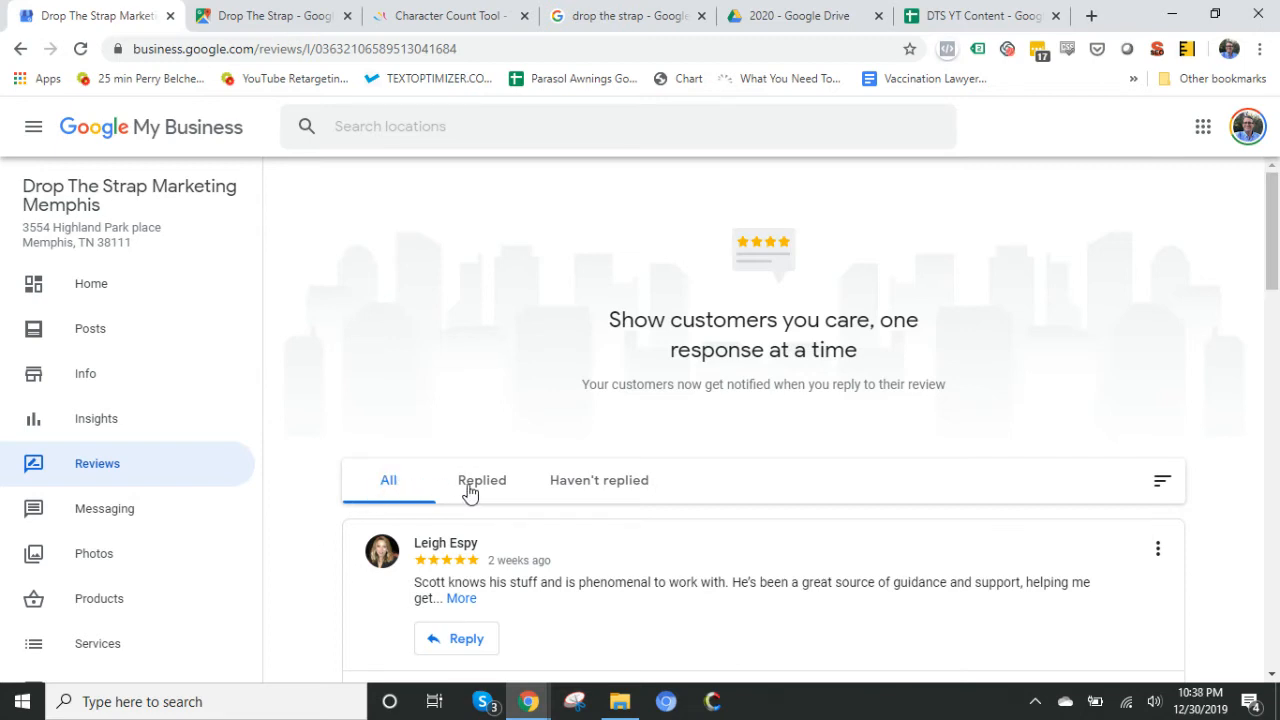
{"action": "left_click", "coordinate": [599, 488]}
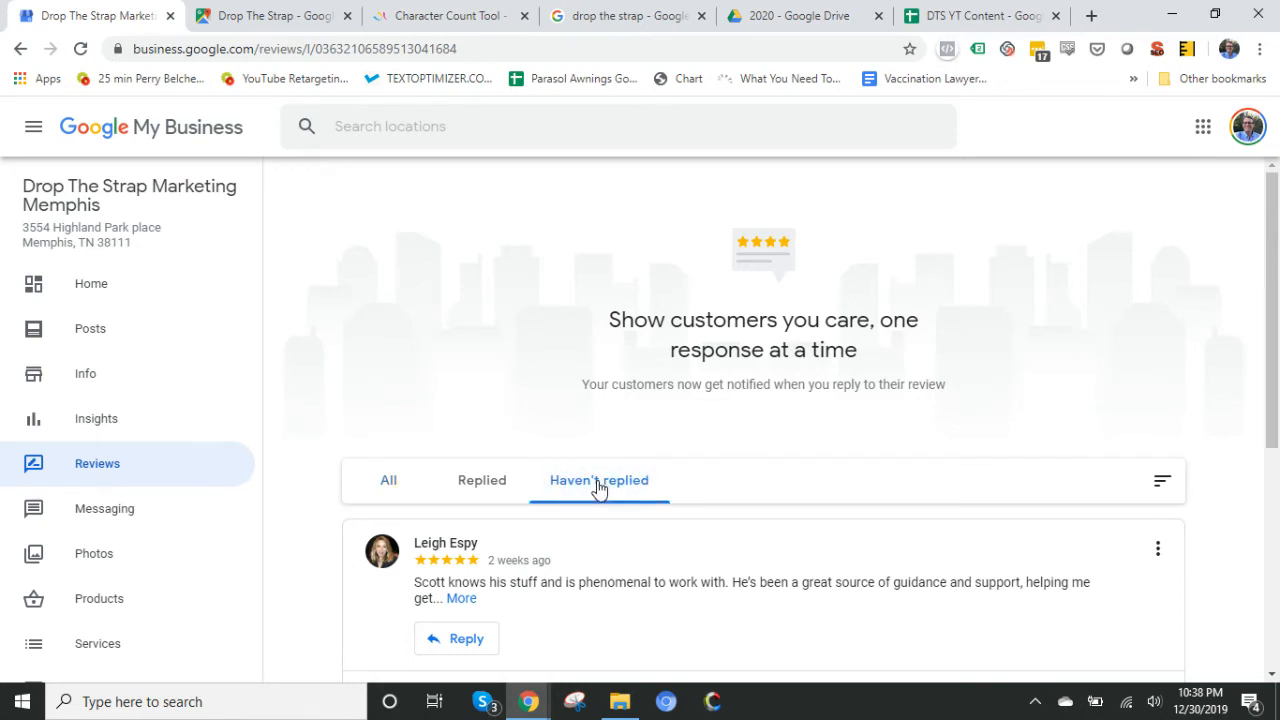
{"action": "scroll", "coordinate": [598, 482], "scroll_direction": "down", "scroll_amount": 4}
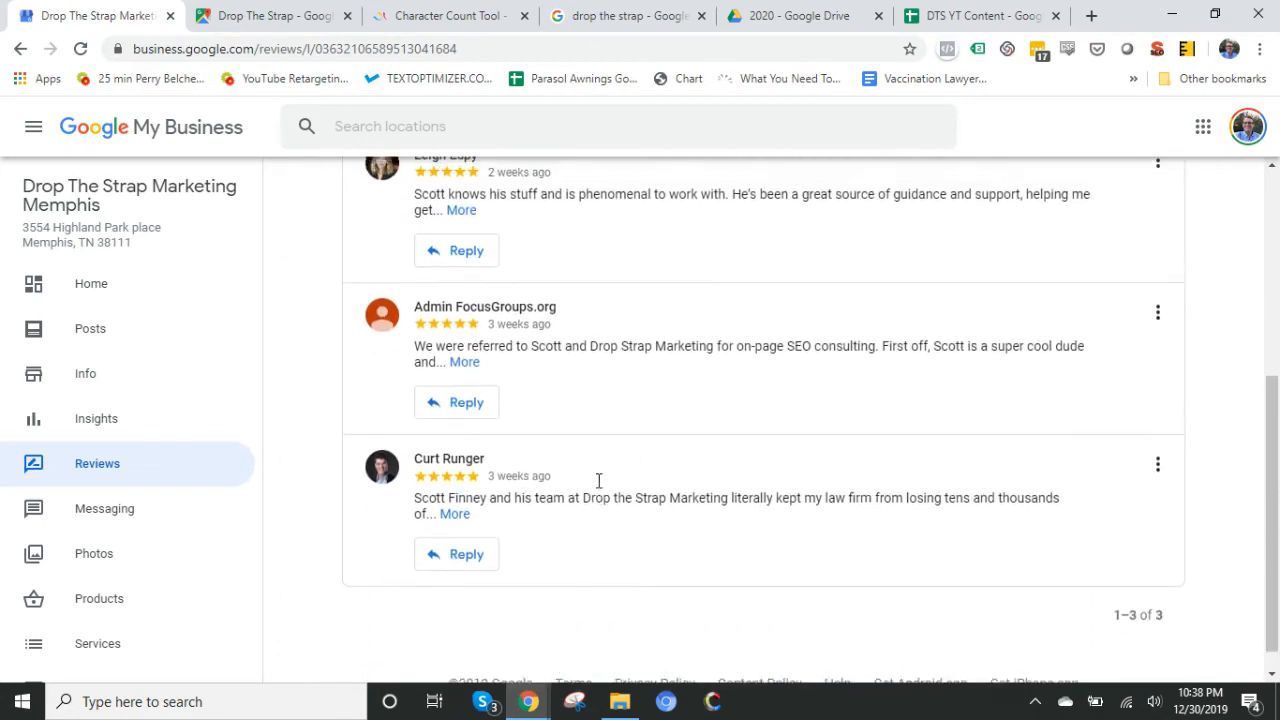
{"action": "scroll", "coordinate": [598, 482], "scroll_direction": "up", "scroll_amount": 3}
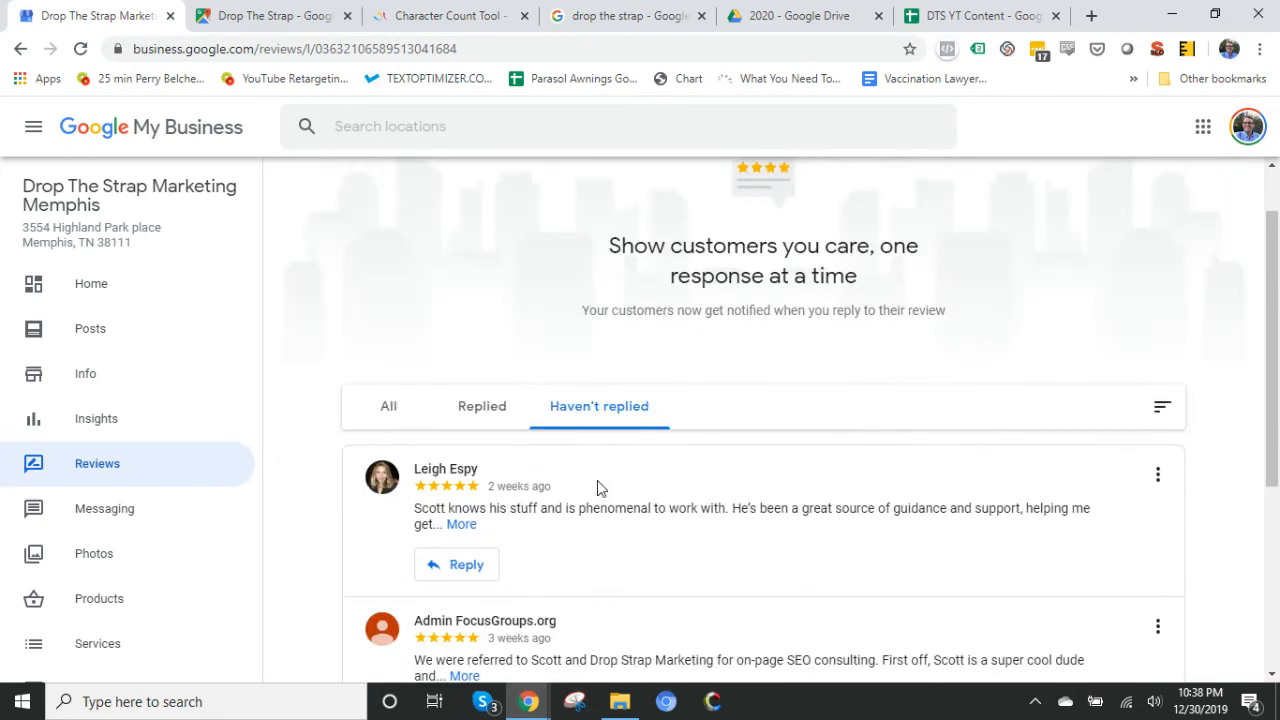
{"action": "scroll", "coordinate": [598, 487], "scroll_direction": "up", "scroll_amount": 1}
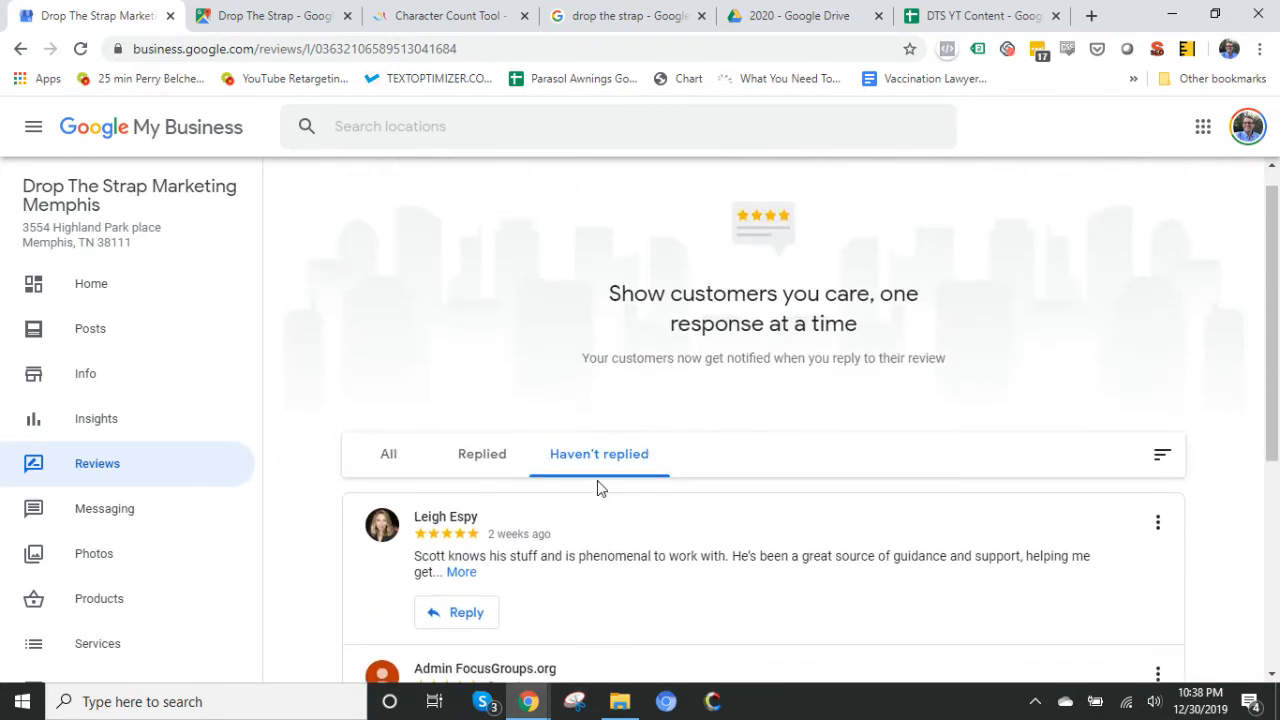
- Expand the full text of the two-week-old five-star review and start a reply to it
{"action": "left_click", "coordinate": [461, 573]}
{"action": "scroll", "coordinate": [463, 443], "scroll_direction": "down", "scroll_amount": 2}
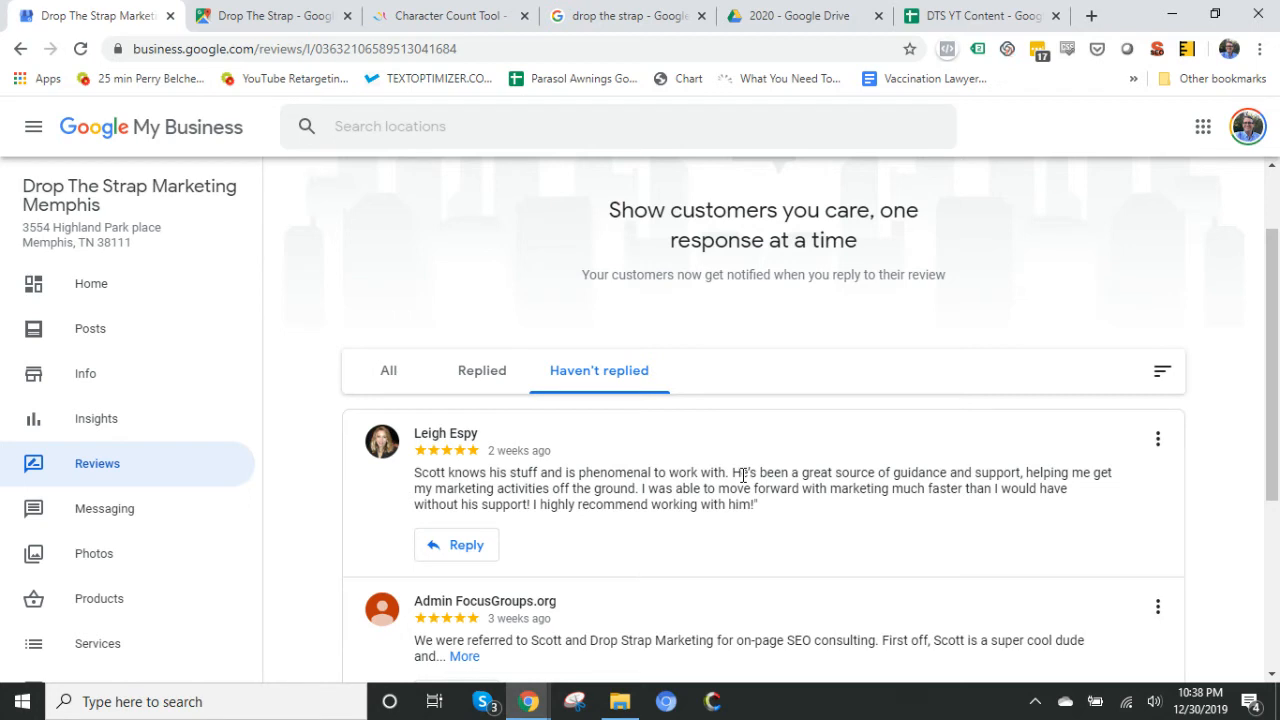
{"action": "left_click", "coordinate": [468, 548]}
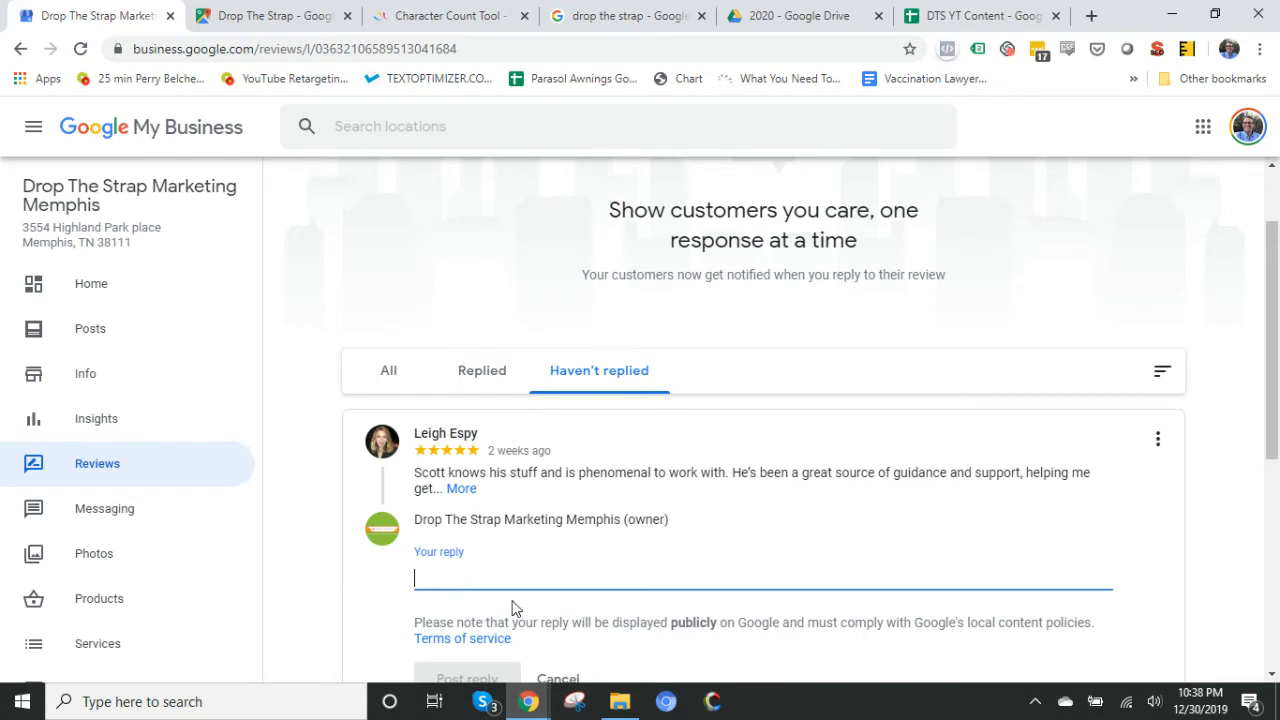
{"action": "scroll", "coordinate": [505, 575], "scroll_direction": "down", "scroll_amount": 1}
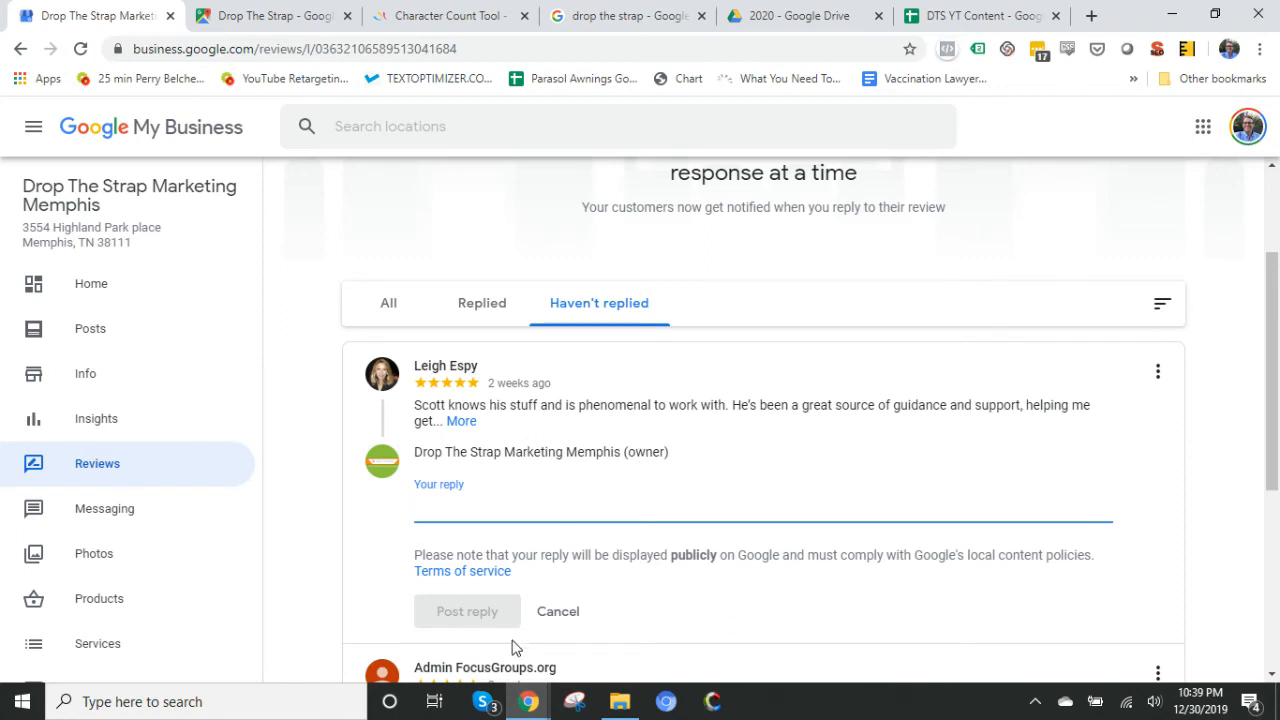
- Switch to the Character Count Tool and copy the entire prepared thank-you reply
{"action": "mouse_move", "coordinate": [529, 702]}
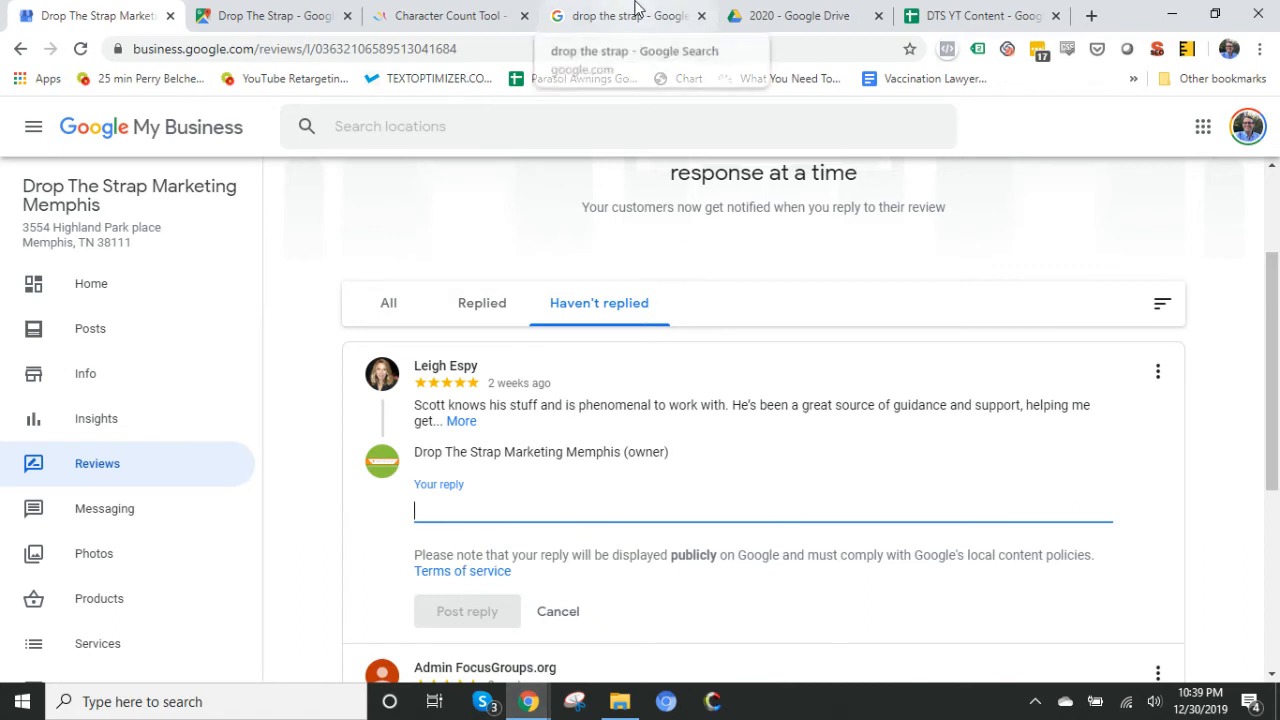
{"action": "left_click", "coordinate": [500, 10]}
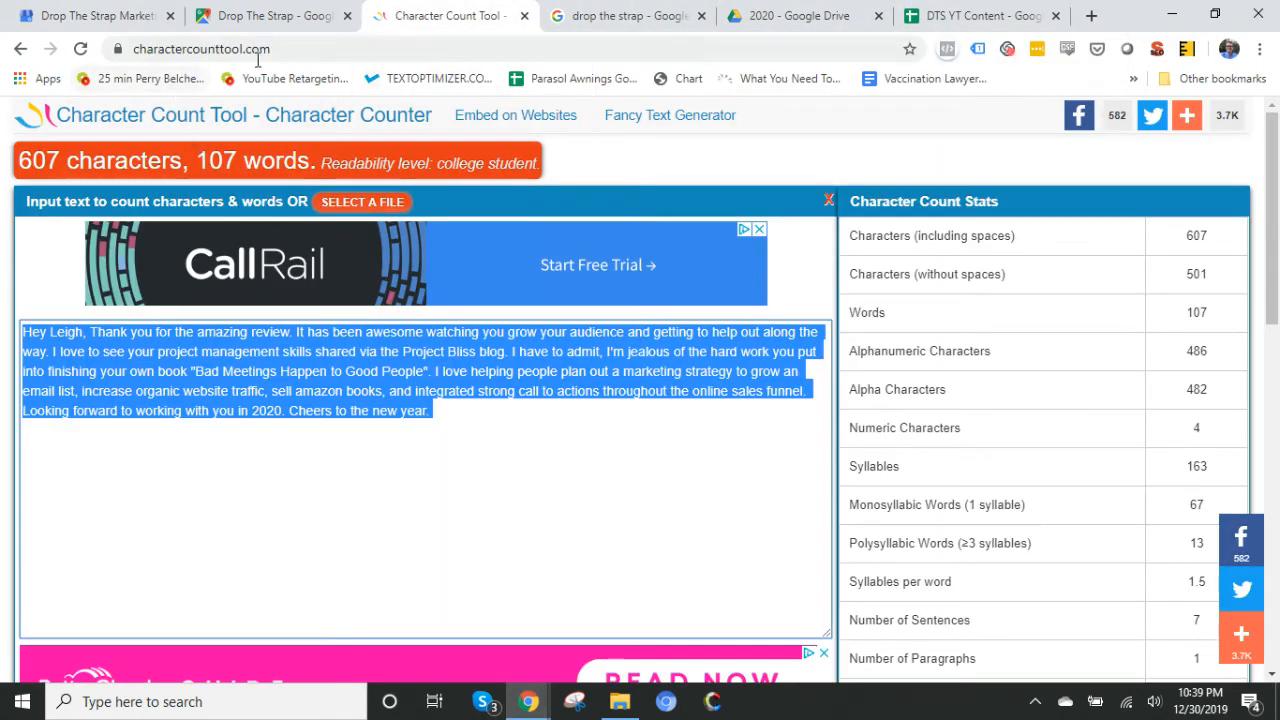
{"action": "left_click", "coordinate": [366, 418]}
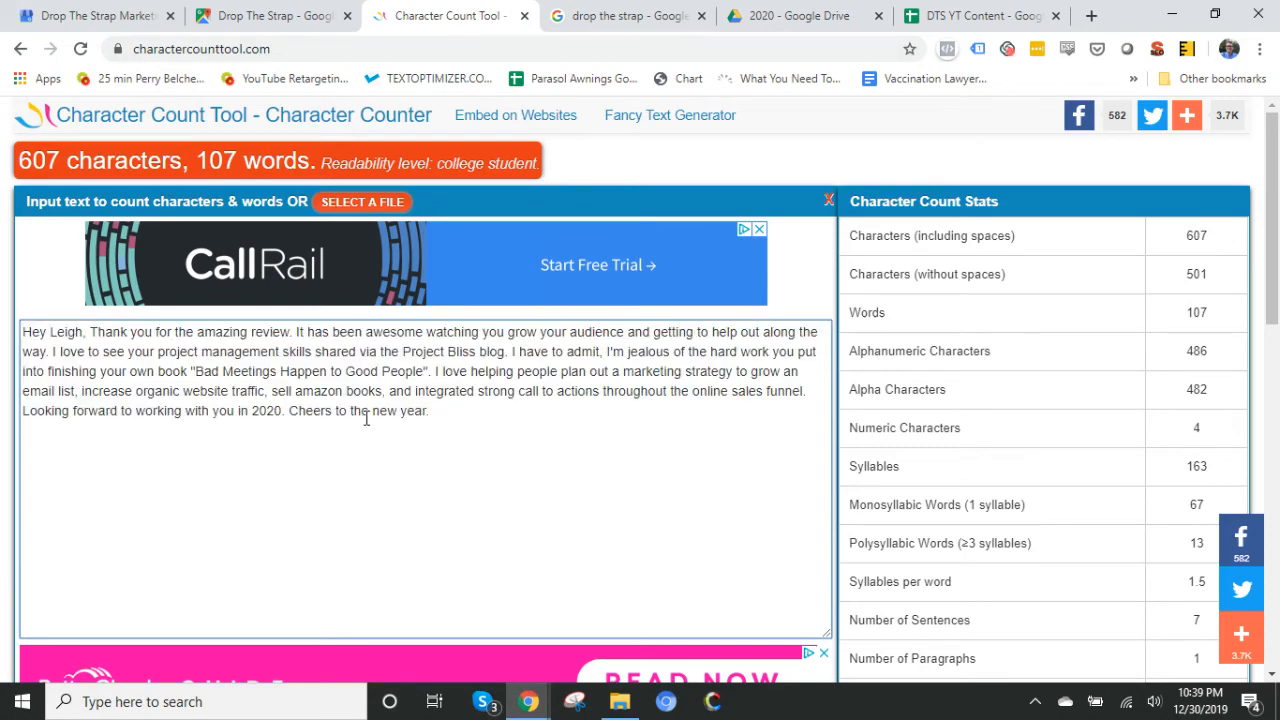
{"action": "key", "text": "ctrl+a"}
{"action": "key", "text": "ctrl+c"}
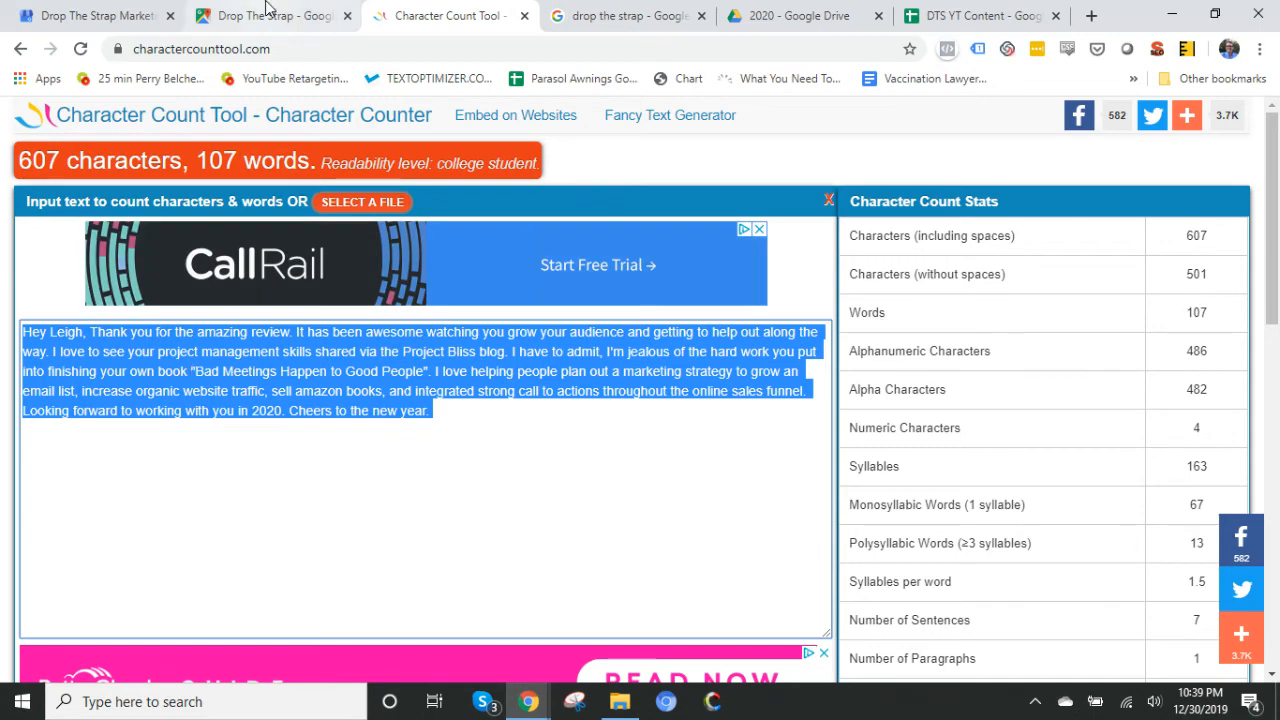
- Return to Google My Business, paste the prepared thank-you text as the reply to the two-week-old review, and post it
{"action": "left_click", "coordinate": [82, 14]}
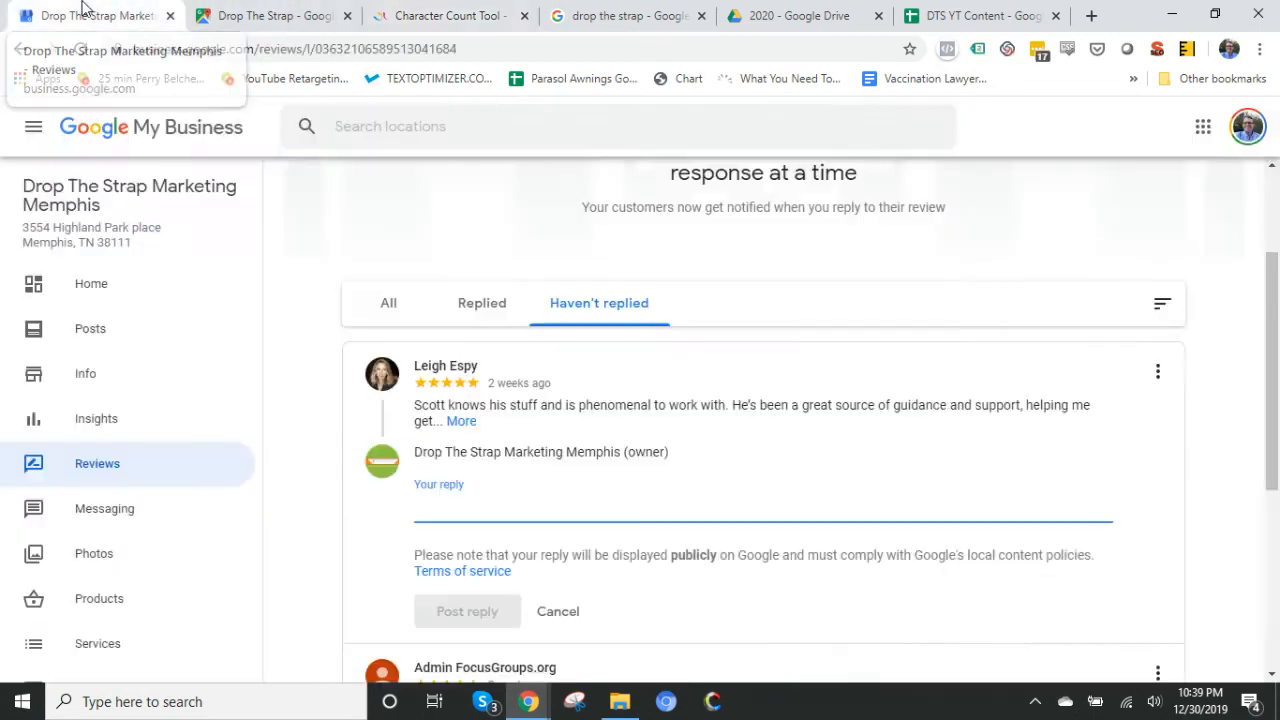
{"action": "key", "text": "ctrl+v"}
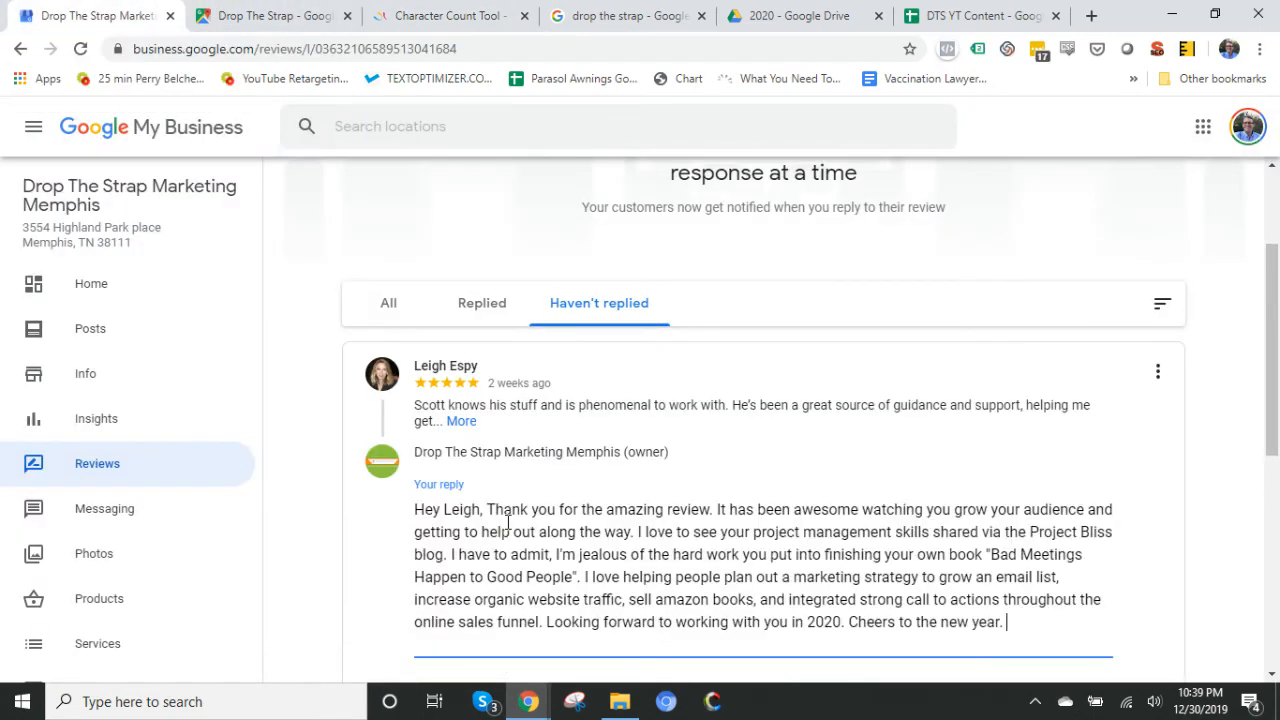
{"action": "scroll", "coordinate": [509, 521], "scroll_direction": "down", "scroll_amount": 1}
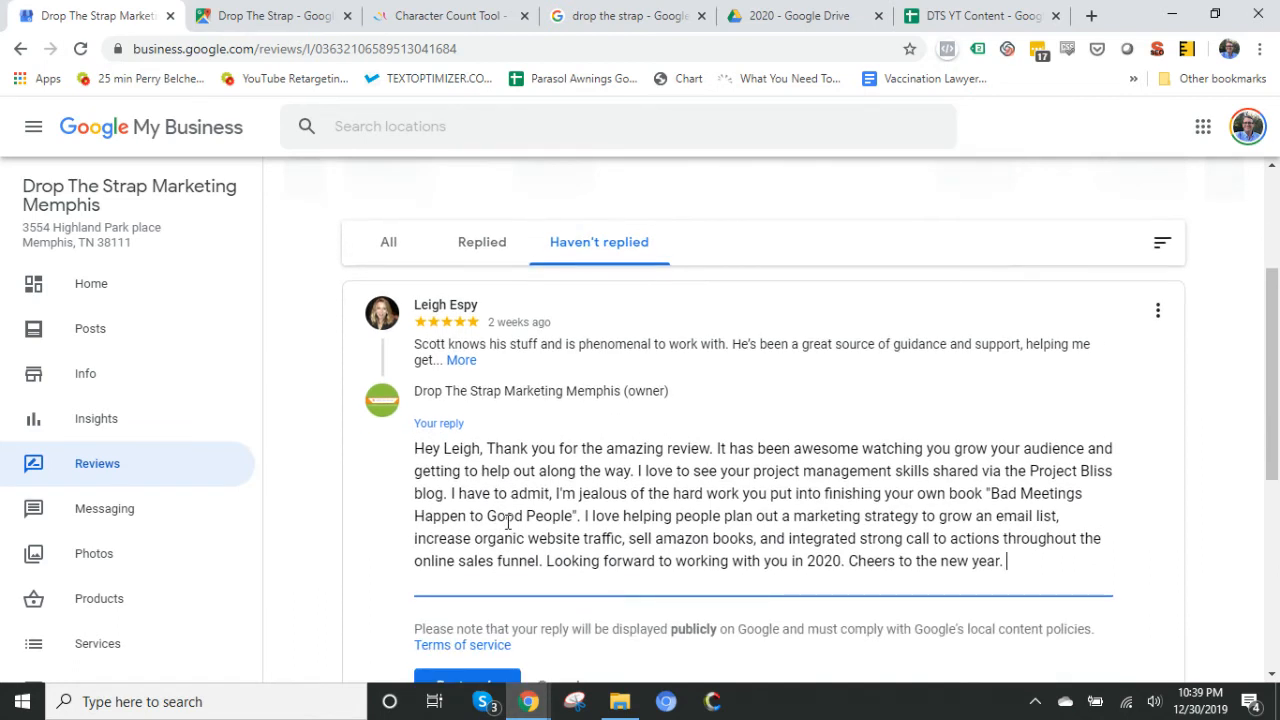
{"action": "scroll", "coordinate": [508, 522], "scroll_direction": "down", "scroll_amount": 1}
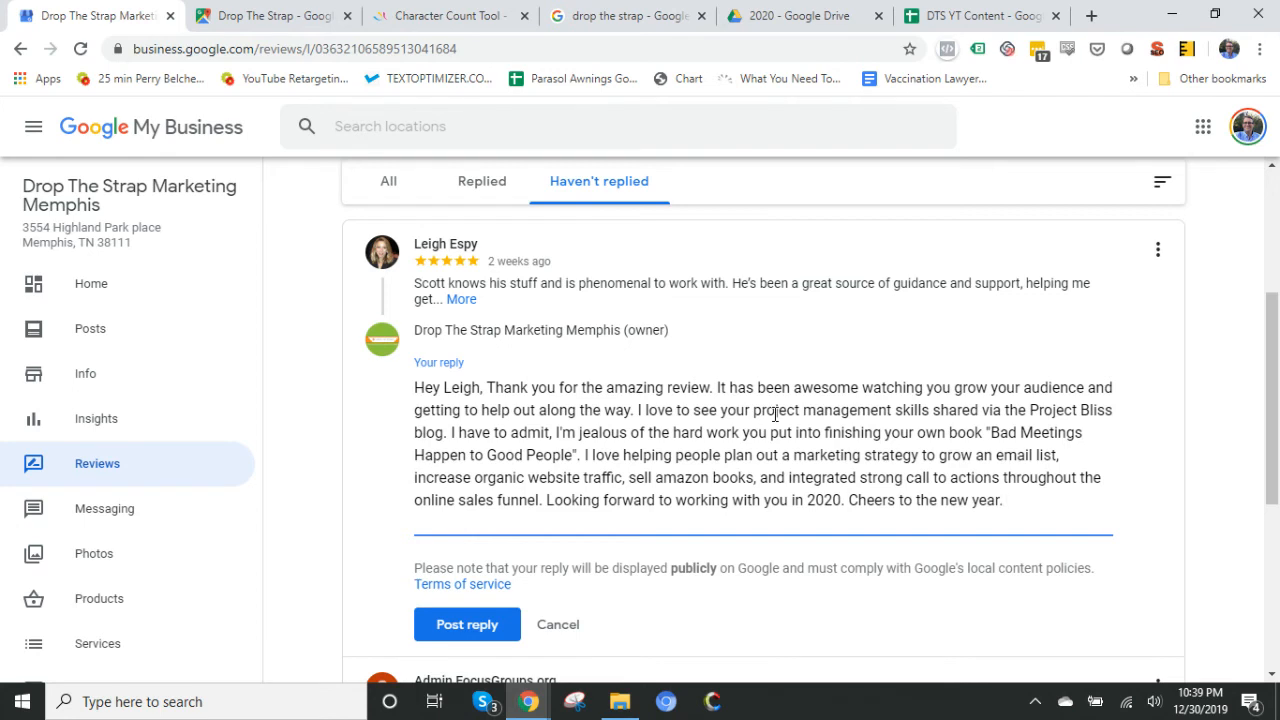
{"action": "scroll", "coordinate": [775, 414], "scroll_direction": "down", "scroll_amount": 1}
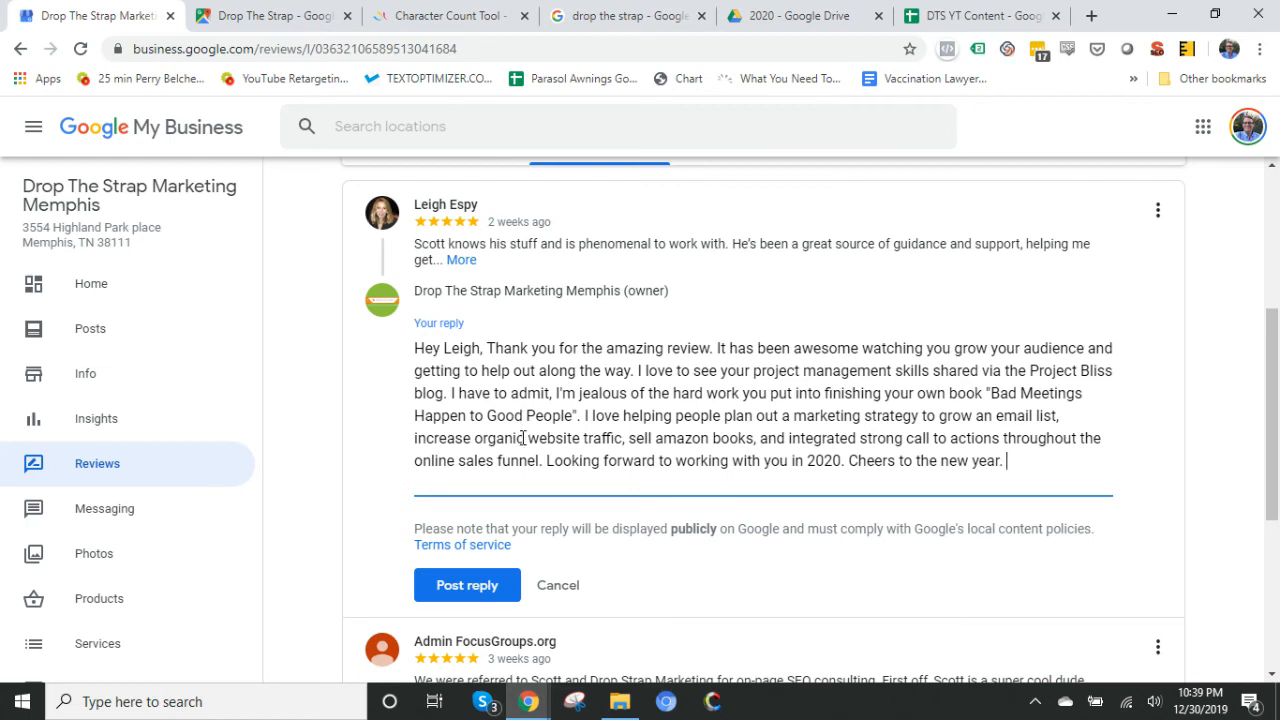
{"action": "left_click", "coordinate": [440, 590]}
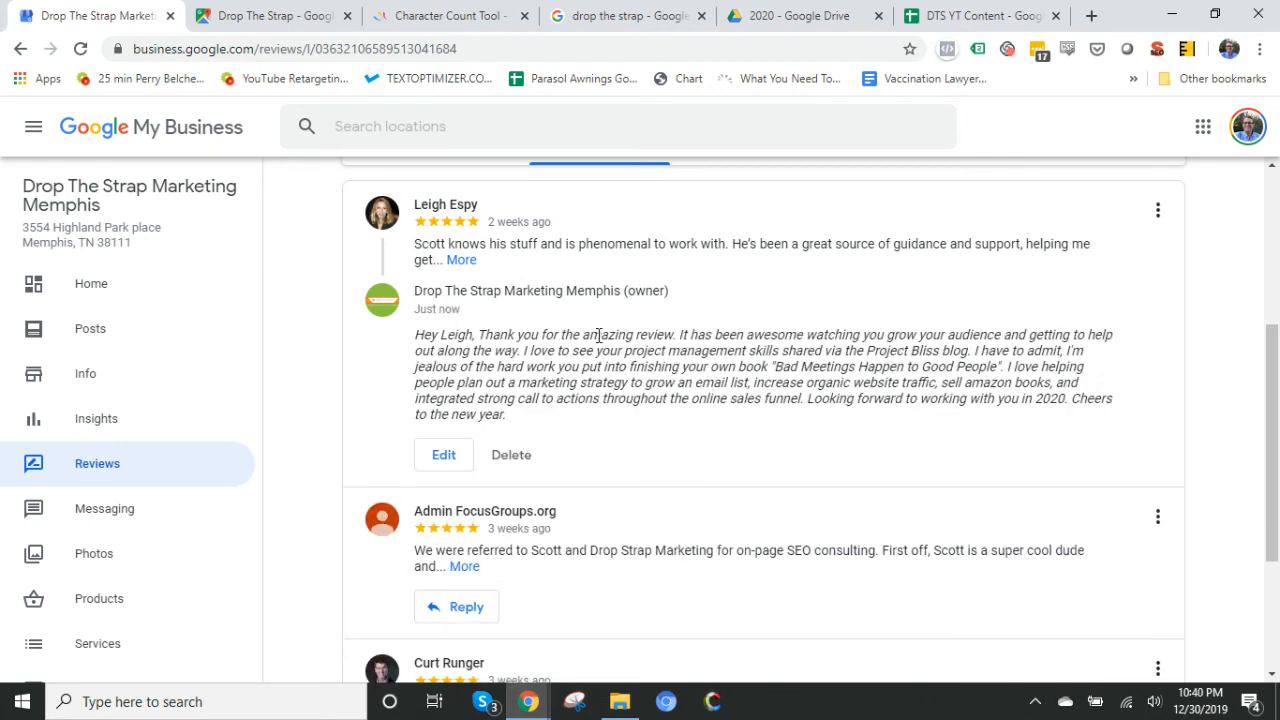
- Look over the posted reply and switch to the Google Maps results for Drop The Strap
{"action": "scroll", "coordinate": [597, 337], "scroll_direction": "up", "scroll_amount": 2}
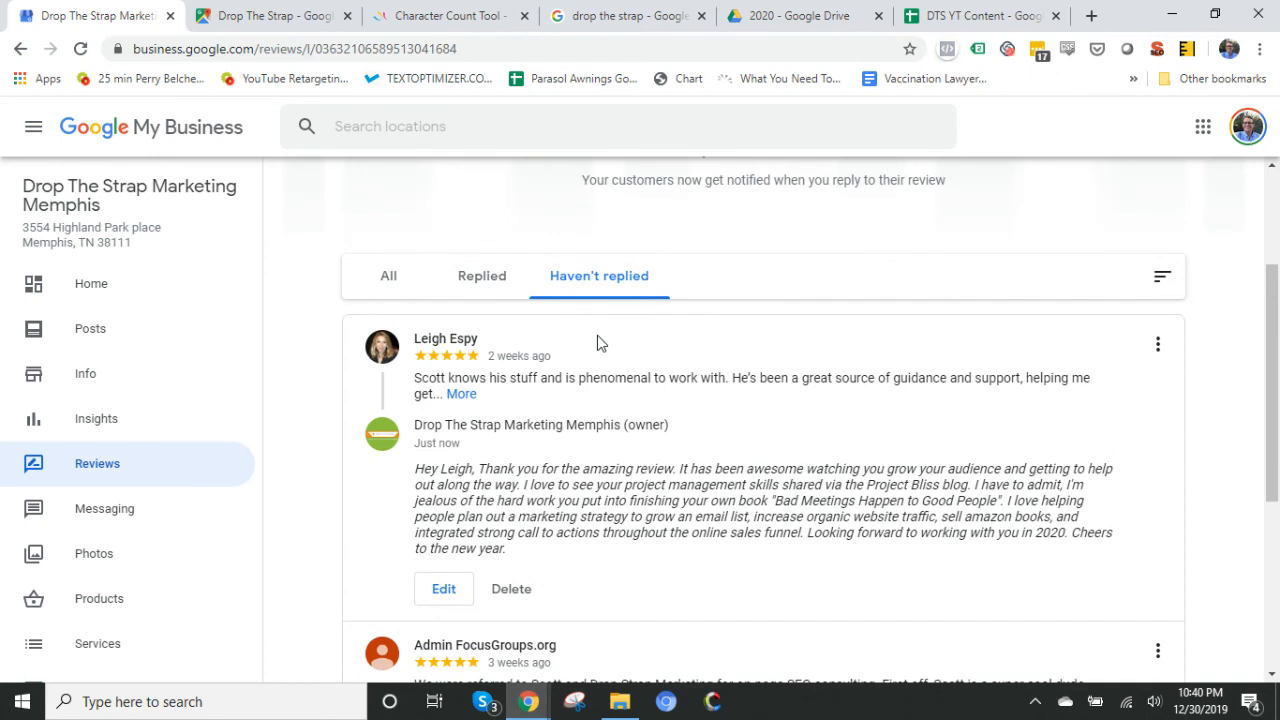
{"action": "scroll", "coordinate": [599, 342], "scroll_direction": "up", "scroll_amount": 1}
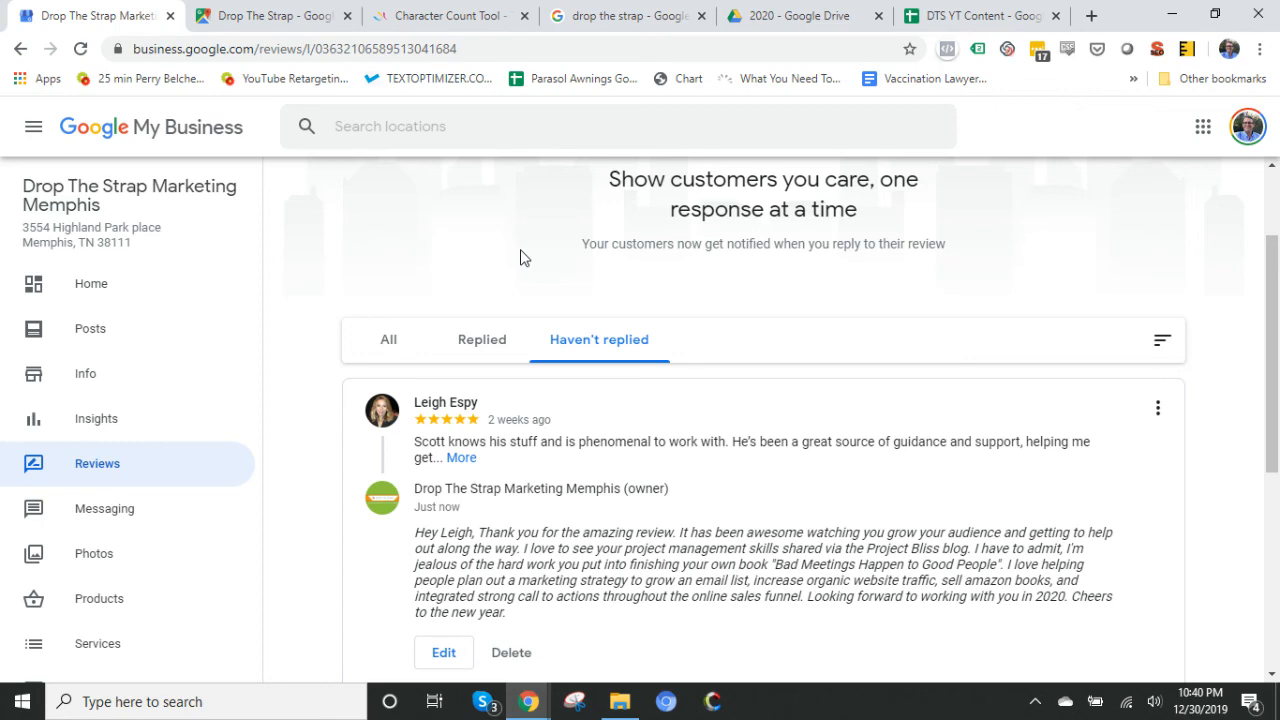
{"action": "left_click", "coordinate": [262, 10]}
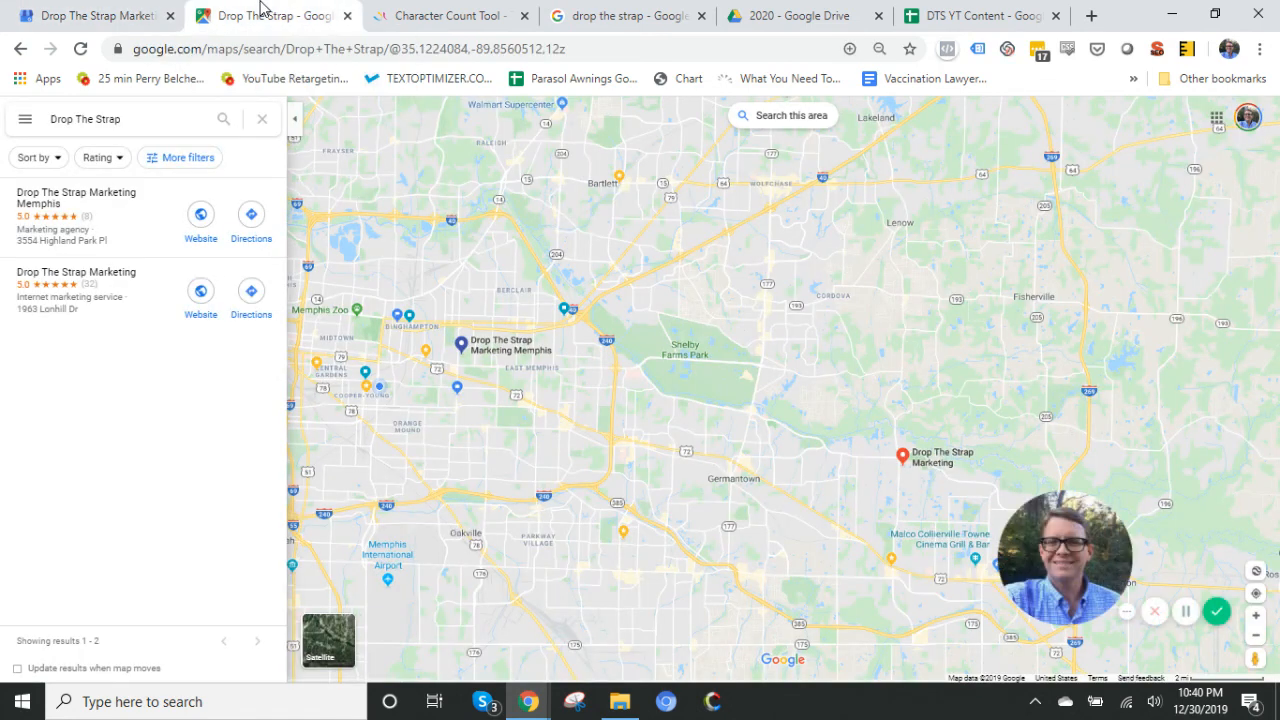